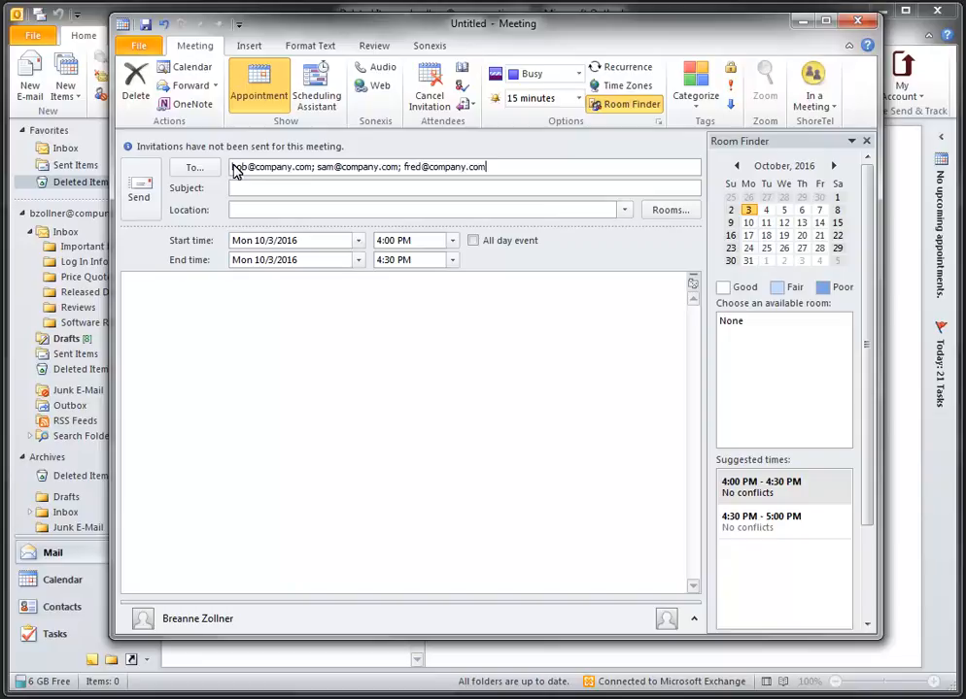
Enter subject 'Marketing Meeting' and set it for Thursday Oct 6, 2016, 4:00 PM start
{"action": "left_click", "coordinate": [297, 197]}
{"action": "type", "text": "Marketing Meeting"}
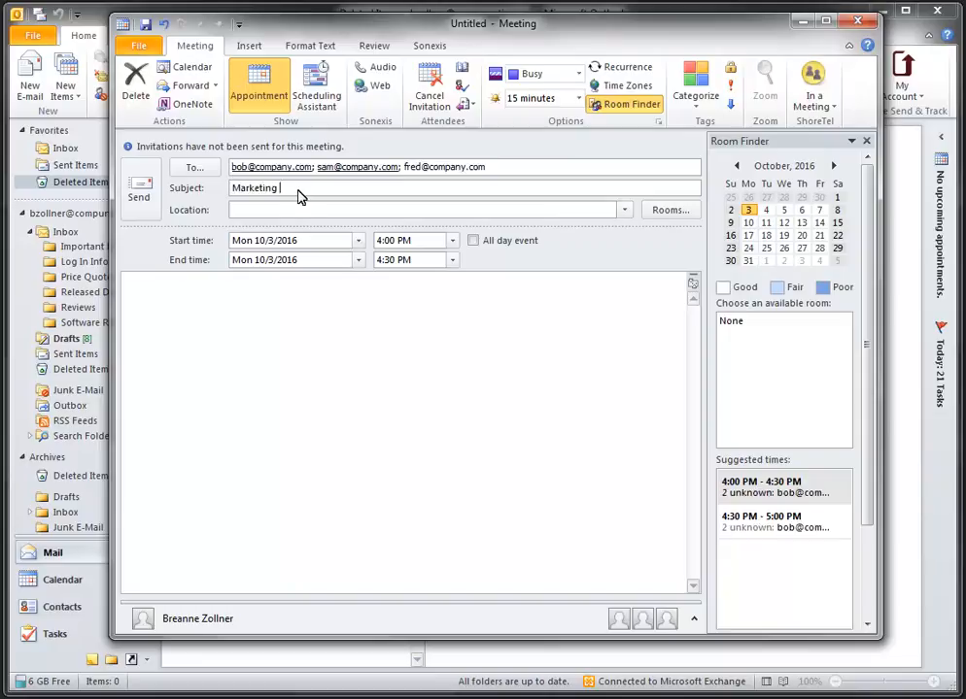
{"action": "left_click", "coordinate": [357, 241]}
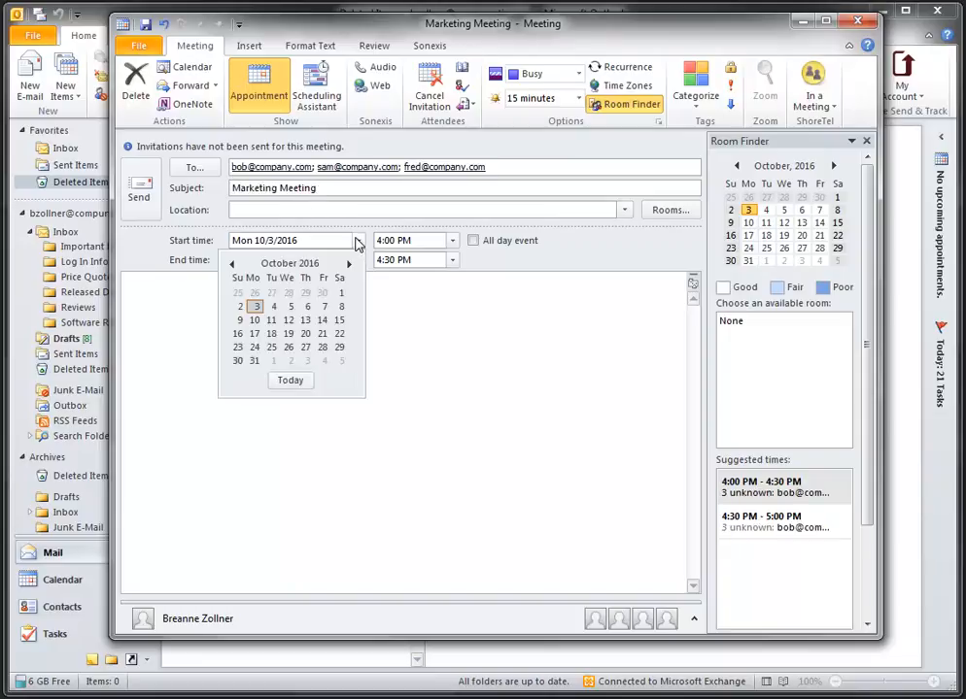
{"action": "left_click", "coordinate": [307, 307]}
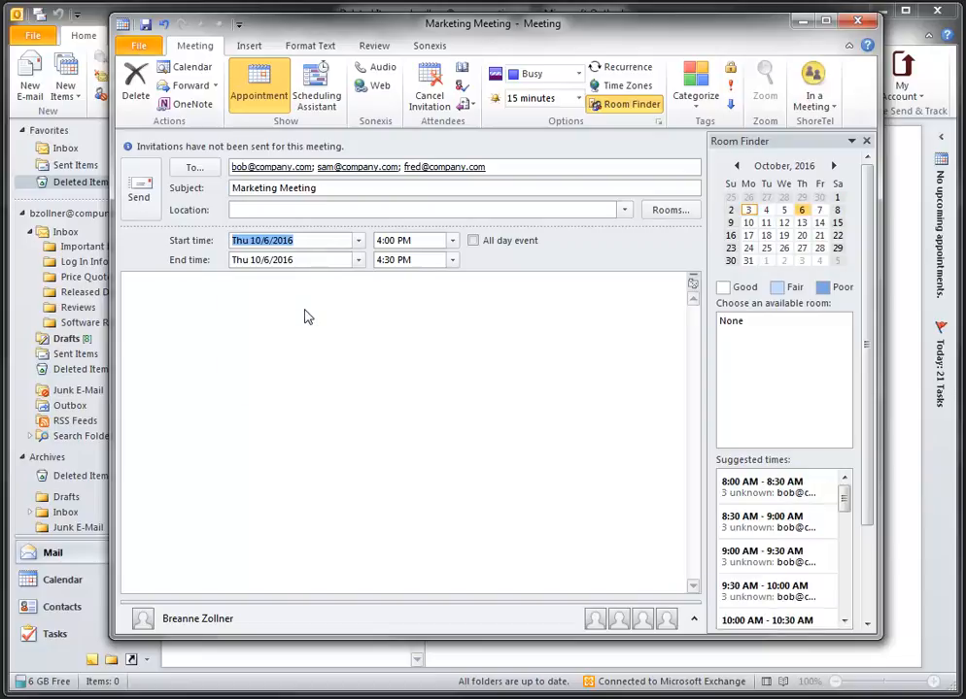
{"action": "left_click", "coordinate": [451, 241]}
{"action": "left_click", "coordinate": [452, 243]}
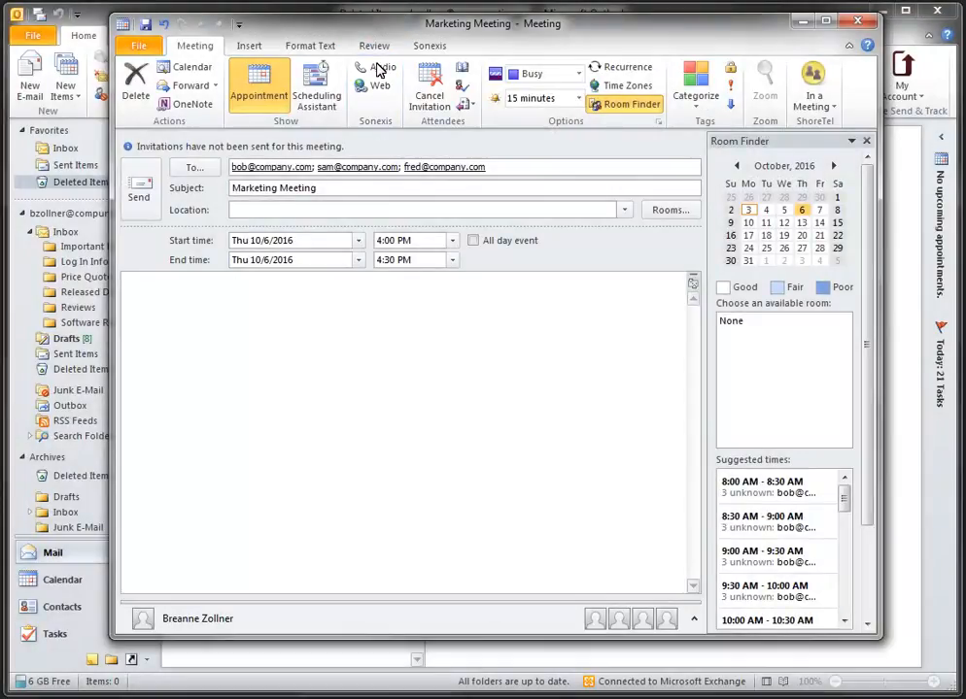
Insert the Sonexis Audio and Sonexis Web conference details into the meeting body
{"action": "left_click", "coordinate": [380, 69]}
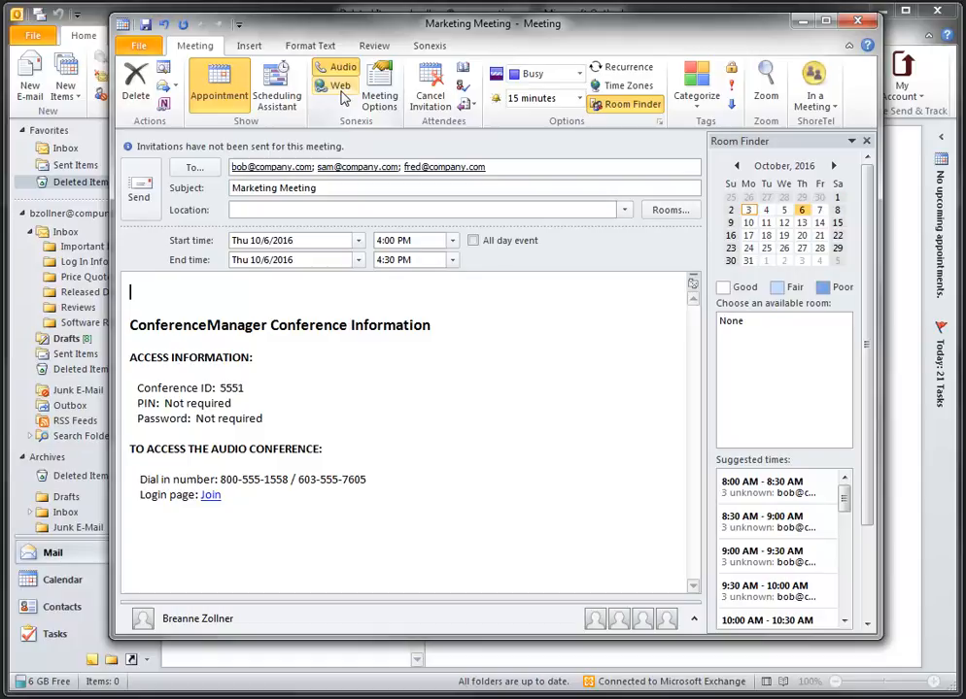
{"action": "left_click", "coordinate": [340, 87]}
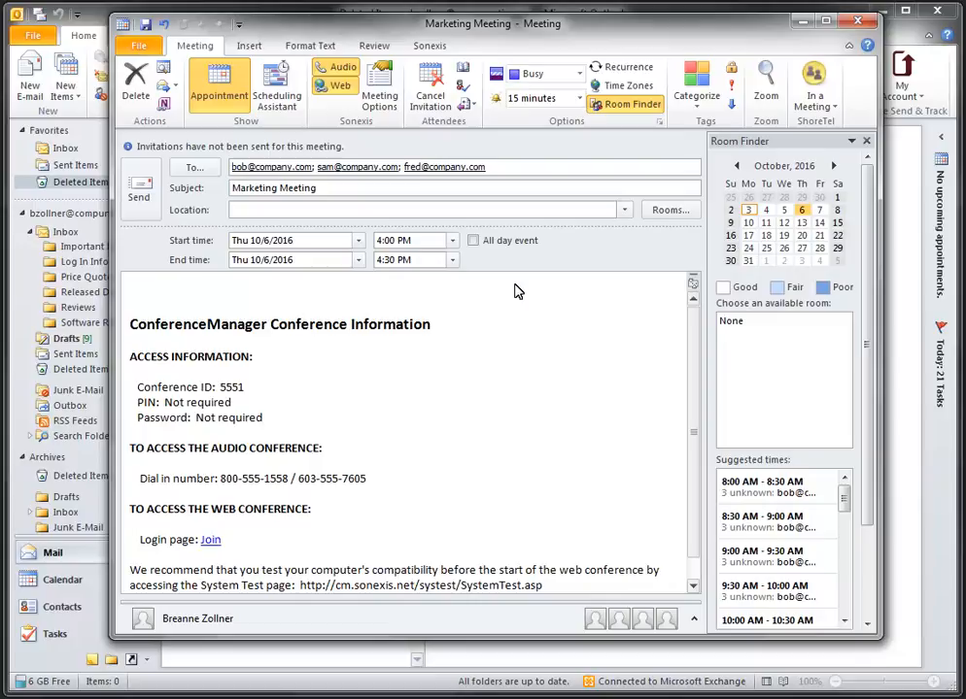
Write 'Hello Everyone,' and paste the budget-meeting note, checking attendee availability in Scheduling Assistant
{"action": "type", "text": "Hello Everyone,"}
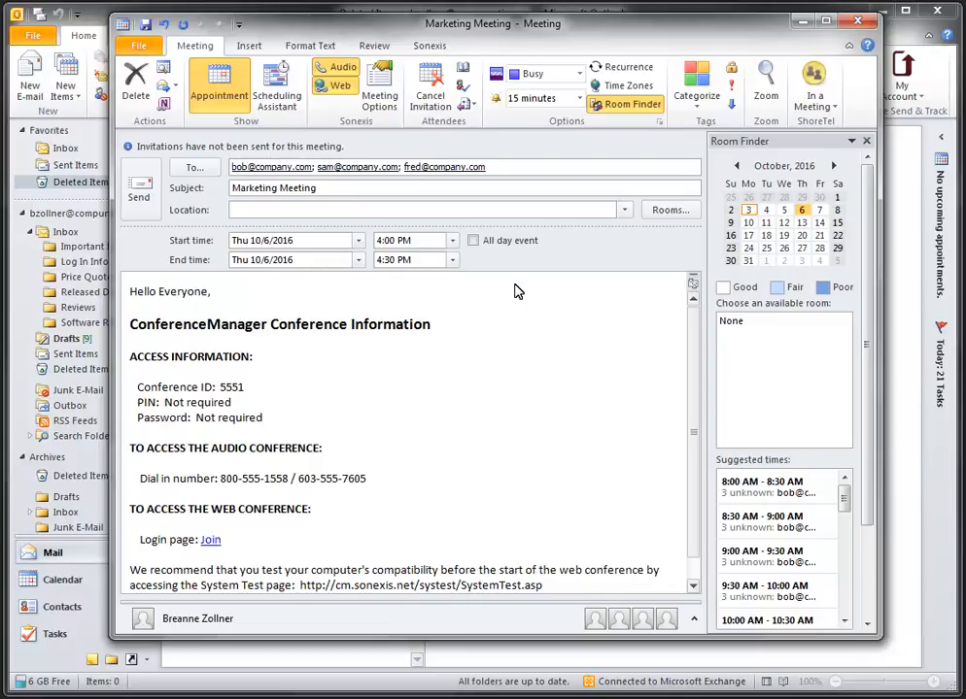
{"action": "type", "text": "Our next meeting will be to discuss the budget for the department. Join instructions are below.  See you there!"}
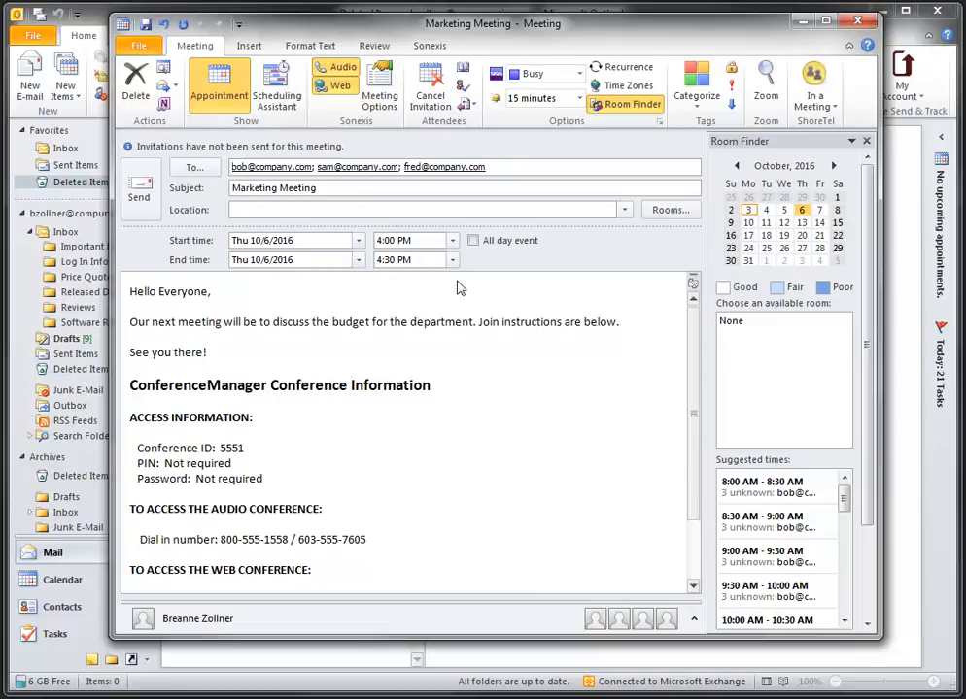
{"action": "left_click", "coordinate": [280, 100]}
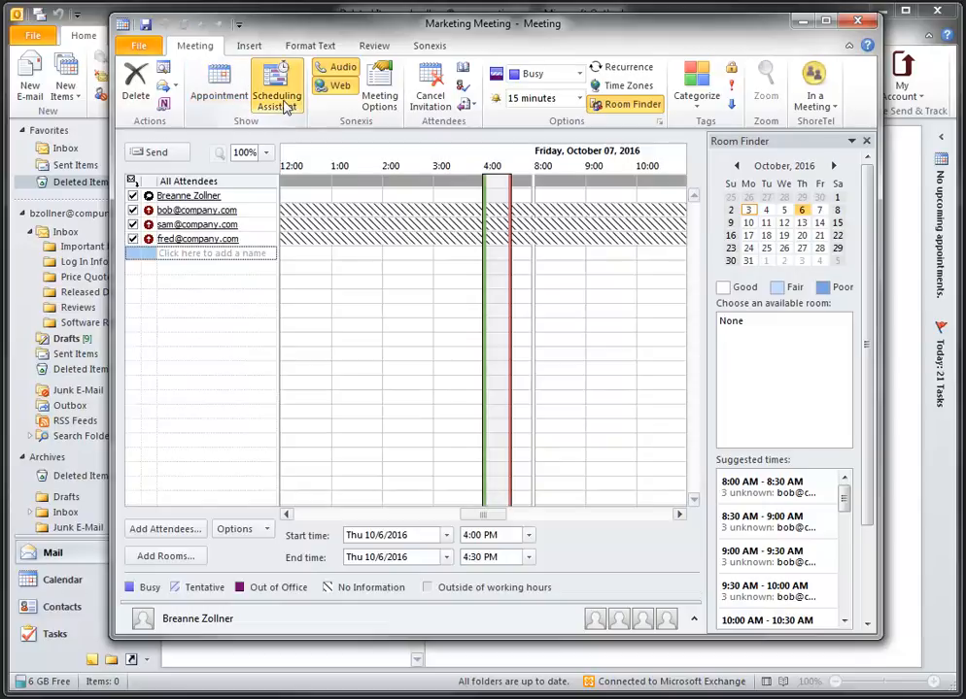
{"action": "left_click", "coordinate": [222, 97]}
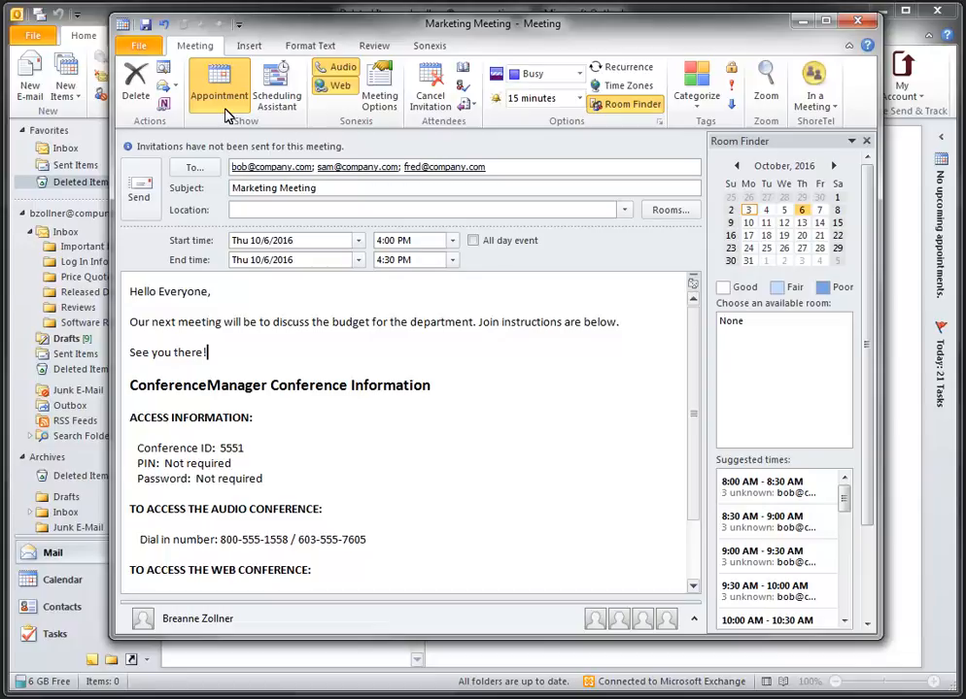
Send the invitation, confirming Send Anyway despite the missing location
{"action": "left_click", "coordinate": [141, 181]}
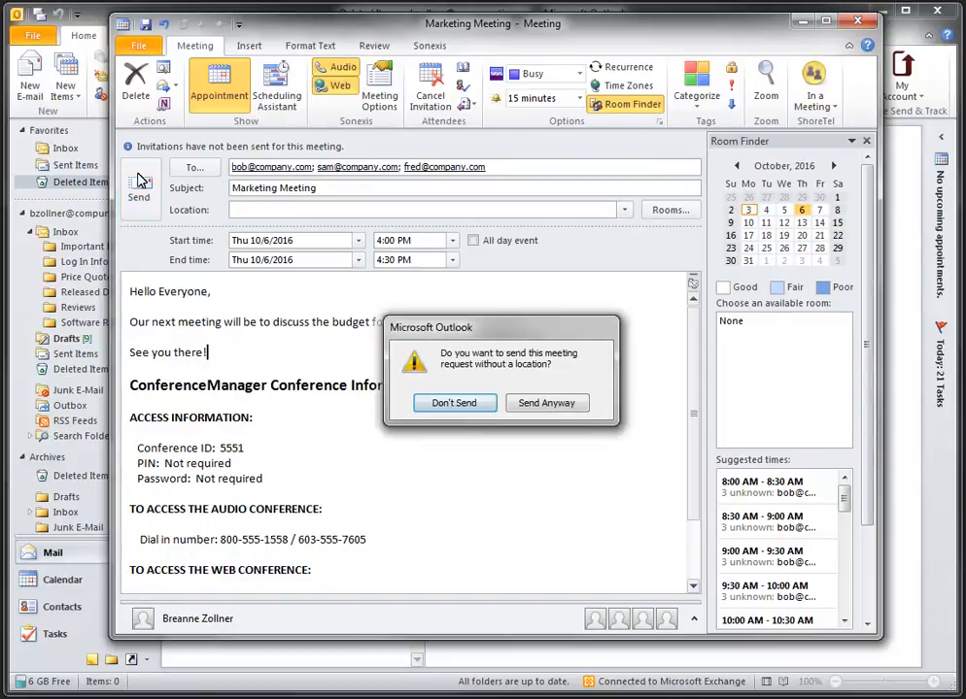
{"action": "left_click", "coordinate": [581, 406]}
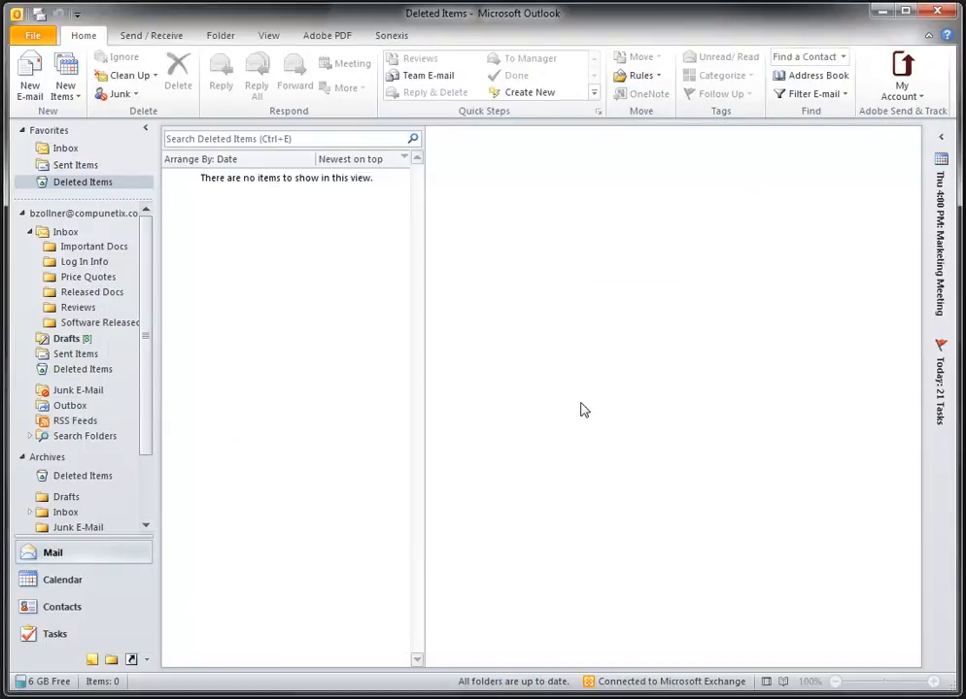
Reopen the Marketing Meeting from the Calendar and bring up Meeting Options
{"action": "left_click", "coordinate": [63, 580]}
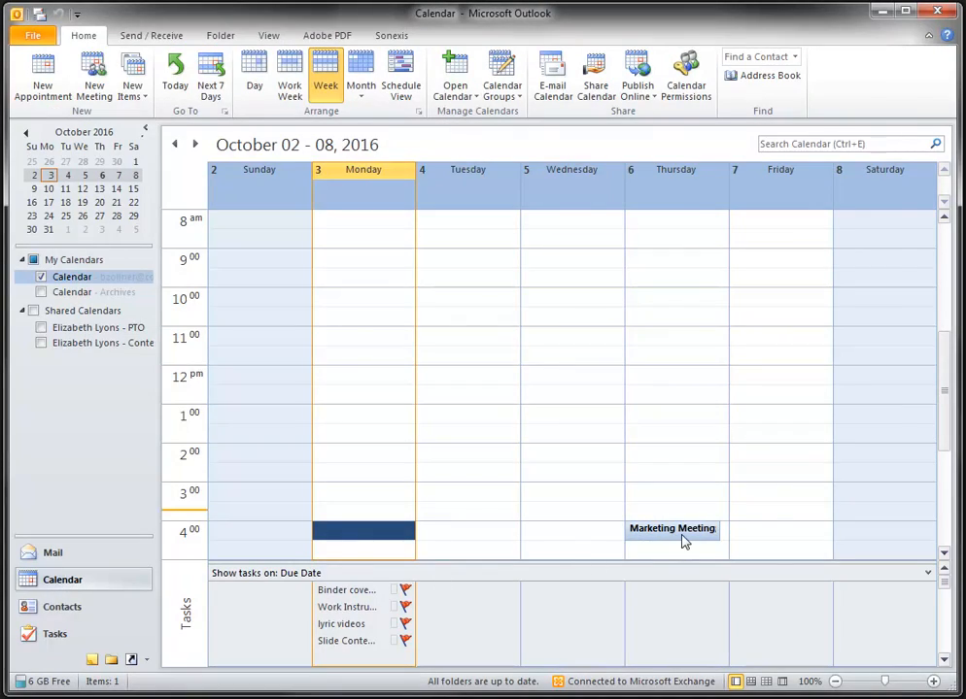
{"action": "double_click", "coordinate": [683, 541]}
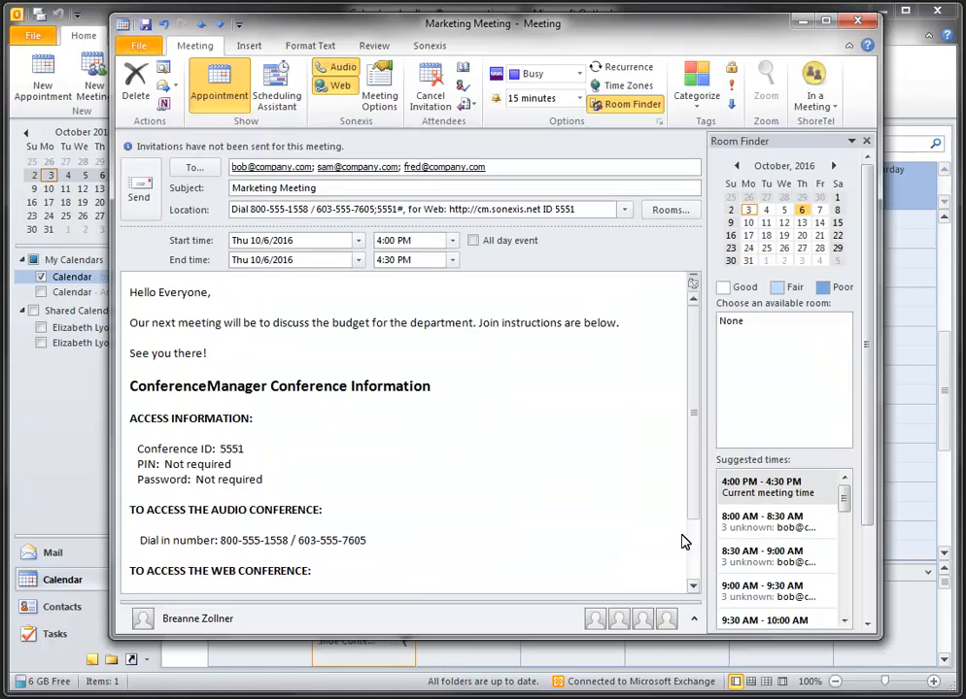
{"action": "left_click", "coordinate": [383, 113]}
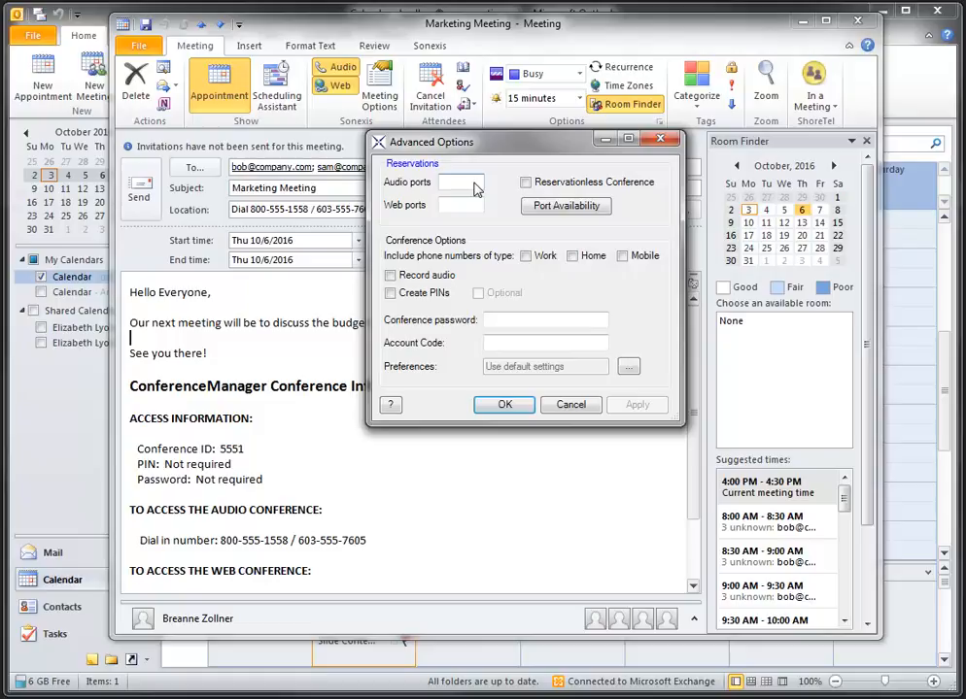
Set 8 audio and 8 web ports, leave Reservationless off, and check port availability
{"action": "type", "text": "8"}
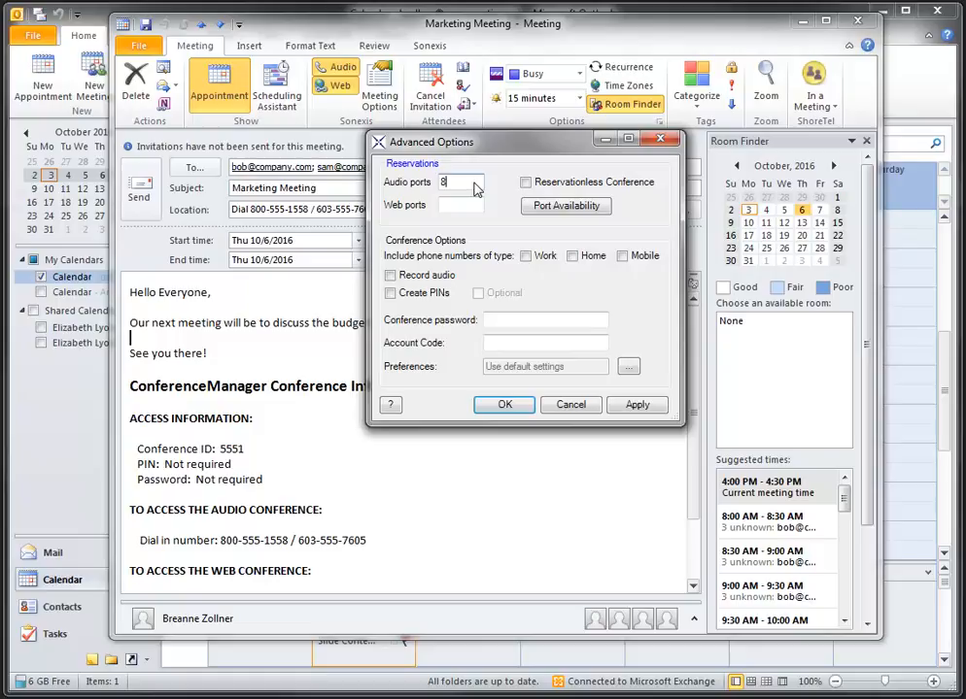
{"action": "left_click", "coordinate": [461, 205]}
{"action": "type", "text": "8"}
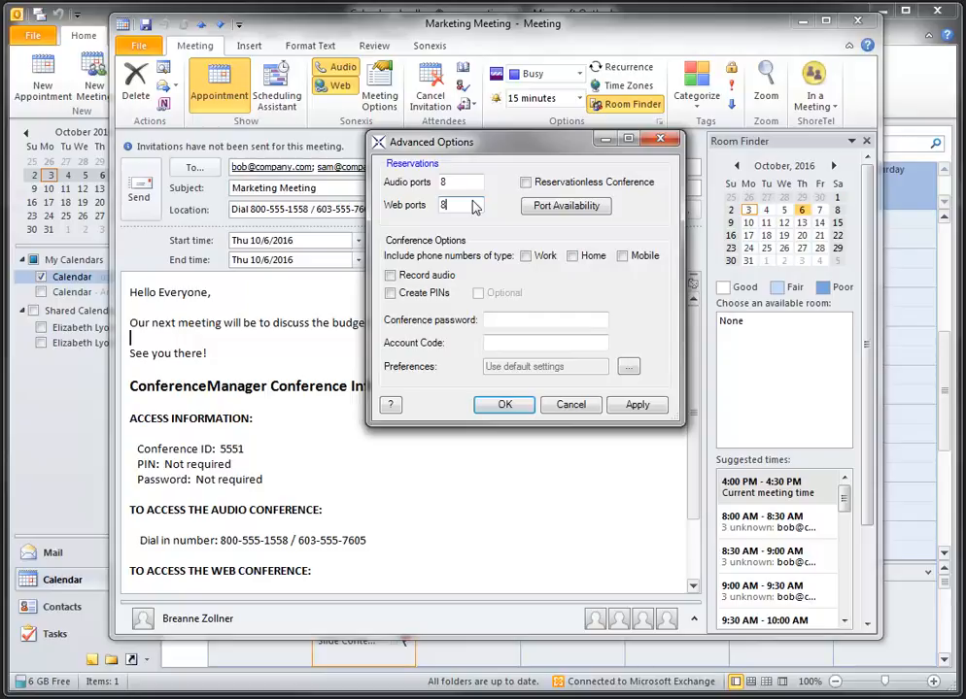
{"action": "left_click", "coordinate": [526, 183]}
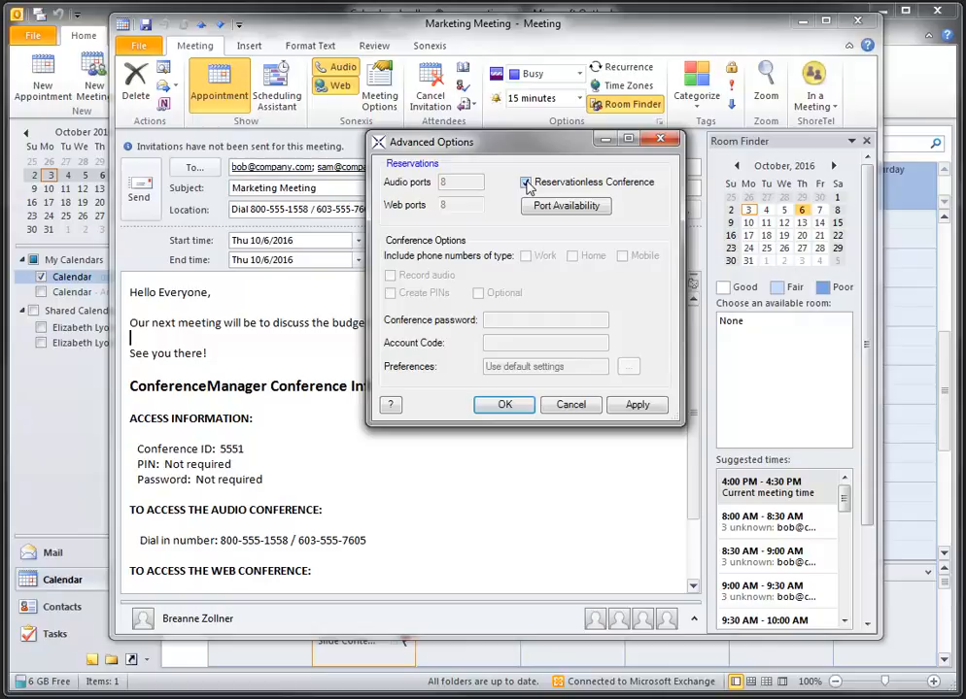
{"action": "left_click", "coordinate": [526, 184]}
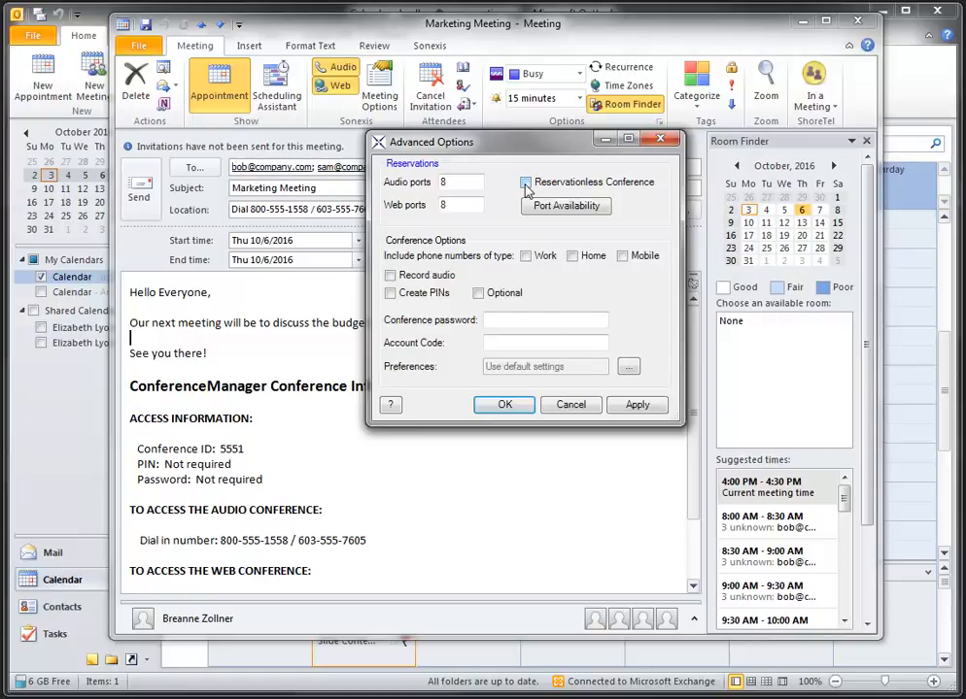
{"action": "left_click", "coordinate": [530, 208]}
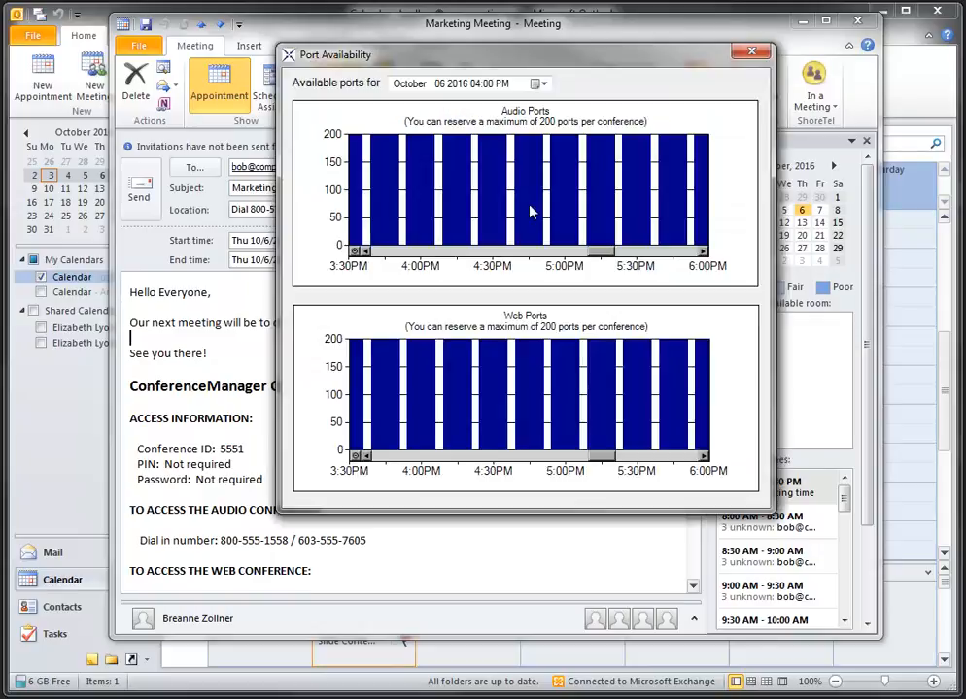
Close the Port Availability window to return to Advanced Options
{"action": "left_click", "coordinate": [756, 56]}
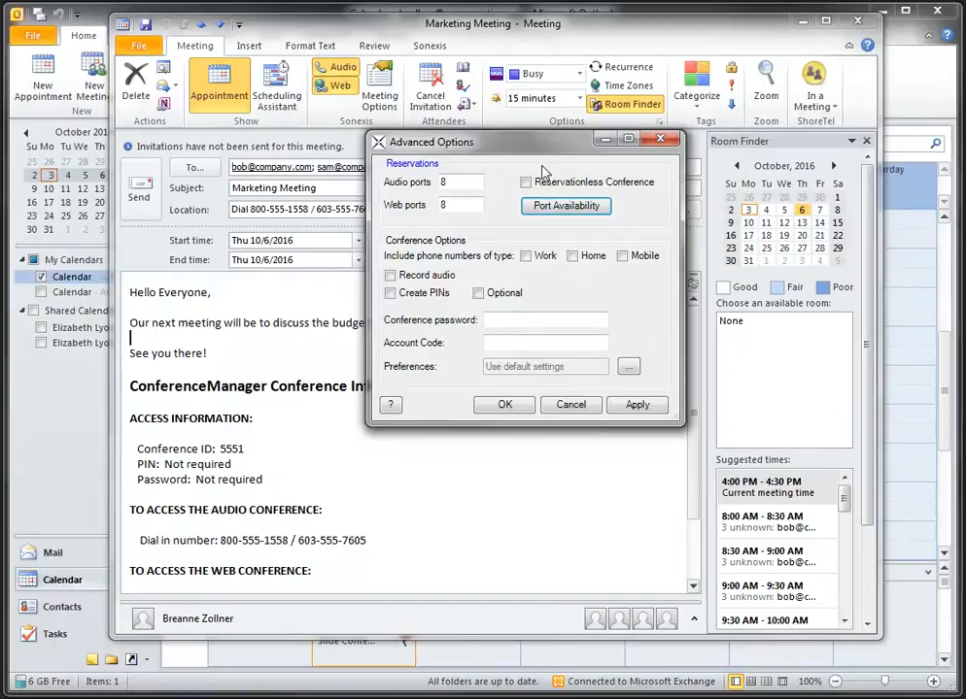
Try the Work, Home and Mobile phone options, leaving all three unchecked
{"action": "left_click", "coordinate": [526, 257]}
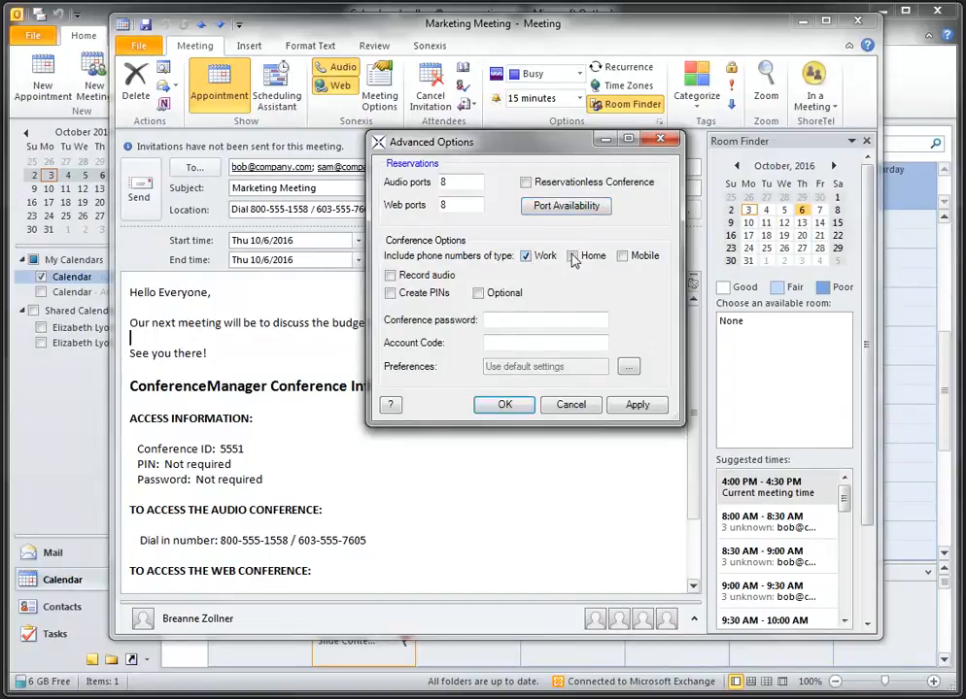
{"action": "left_click", "coordinate": [572, 257]}
{"action": "left_click", "coordinate": [623, 257]}
{"action": "left_click", "coordinate": [526, 258]}
{"action": "left_click", "coordinate": [571, 258]}
{"action": "left_click", "coordinate": [621, 260]}
Enable audio recording and optional PINs, and enter the conference password and account code
{"action": "left_click", "coordinate": [393, 279]}
{"action": "left_click", "coordinate": [390, 293]}
{"action": "left_click", "coordinate": [478, 294]}
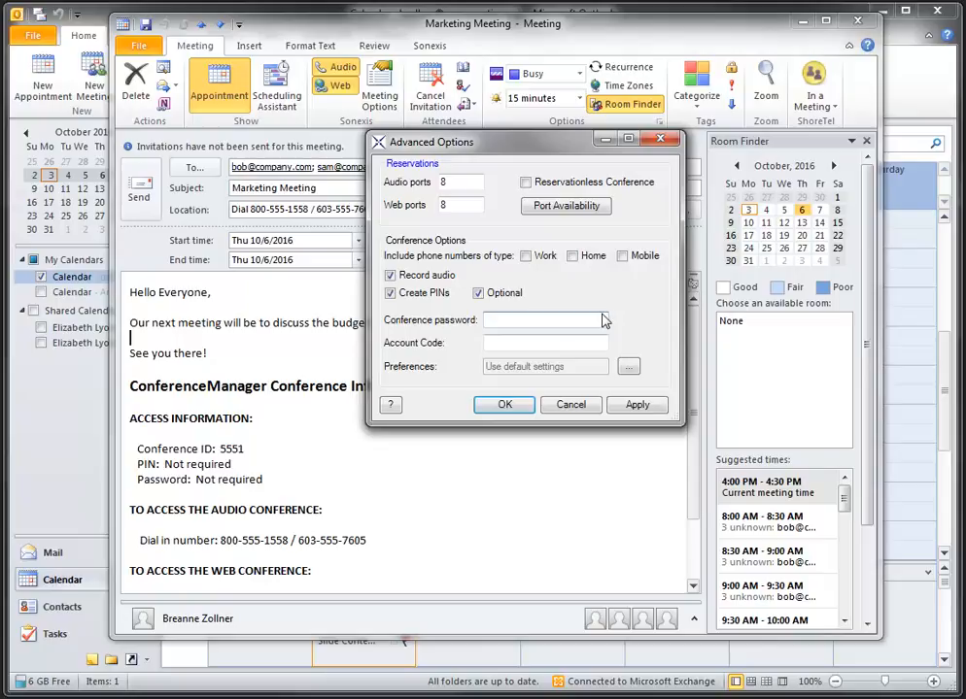
{"action": "left_click", "coordinate": [598, 342]}
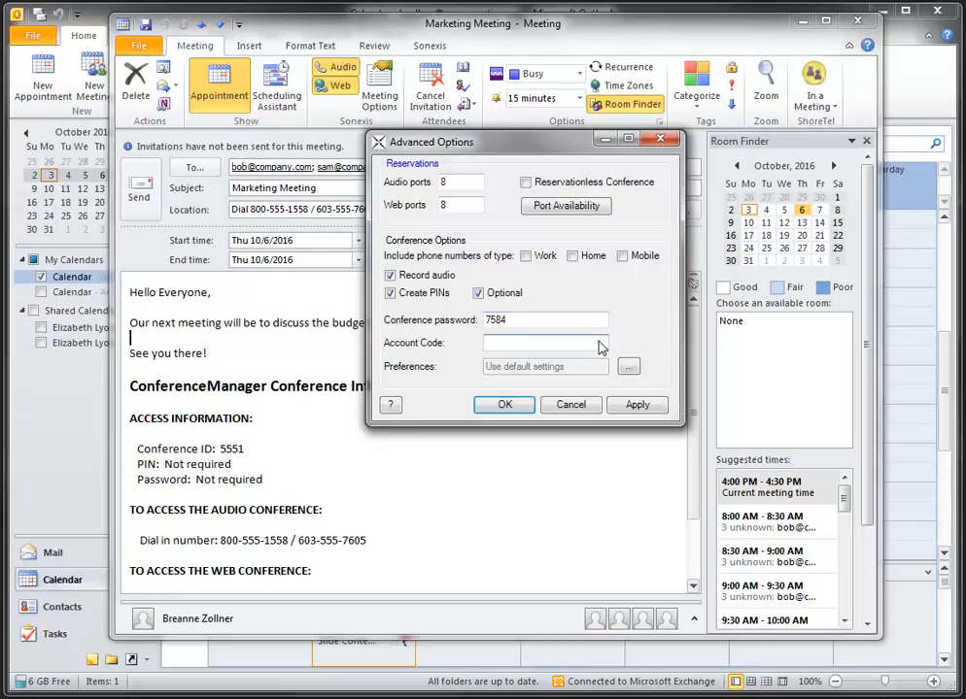
{"action": "left_click", "coordinate": [629, 367]}
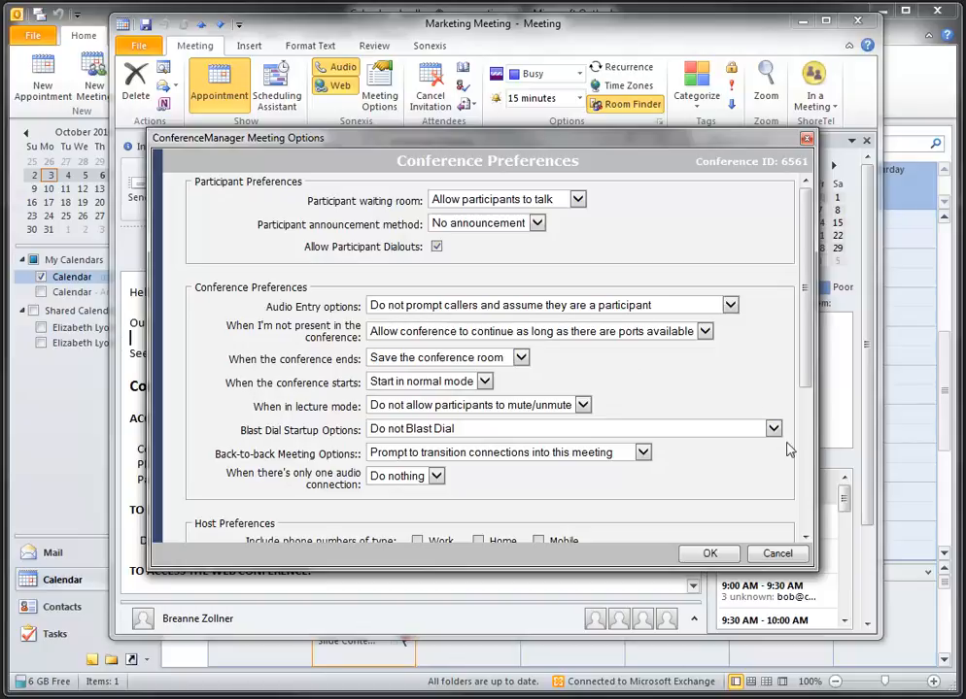
{"action": "left_click", "coordinate": [805, 537]}
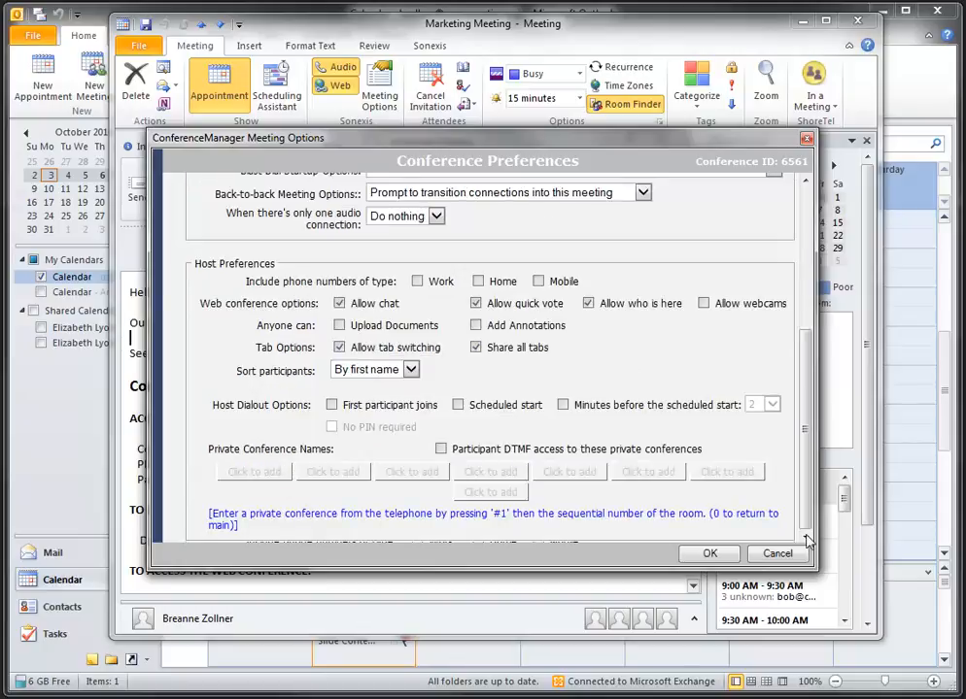
{"action": "left_click", "coordinate": [807, 182]}
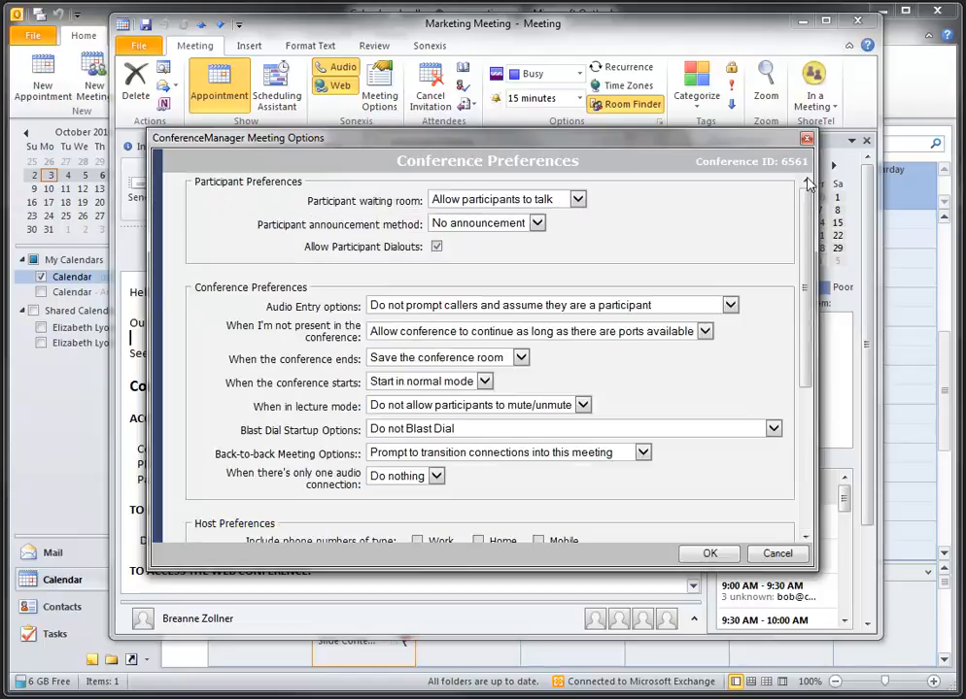
{"action": "left_click", "coordinate": [732, 555]}
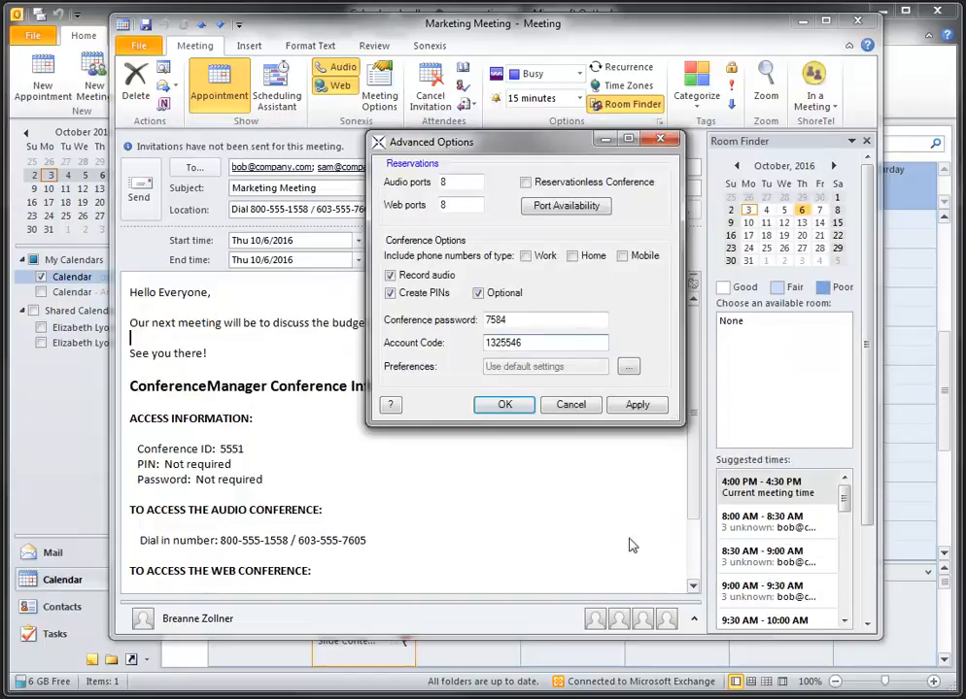
Apply the Advanced Options and send the updated Marketing Meeting invitation
{"action": "left_click", "coordinate": [505, 405]}
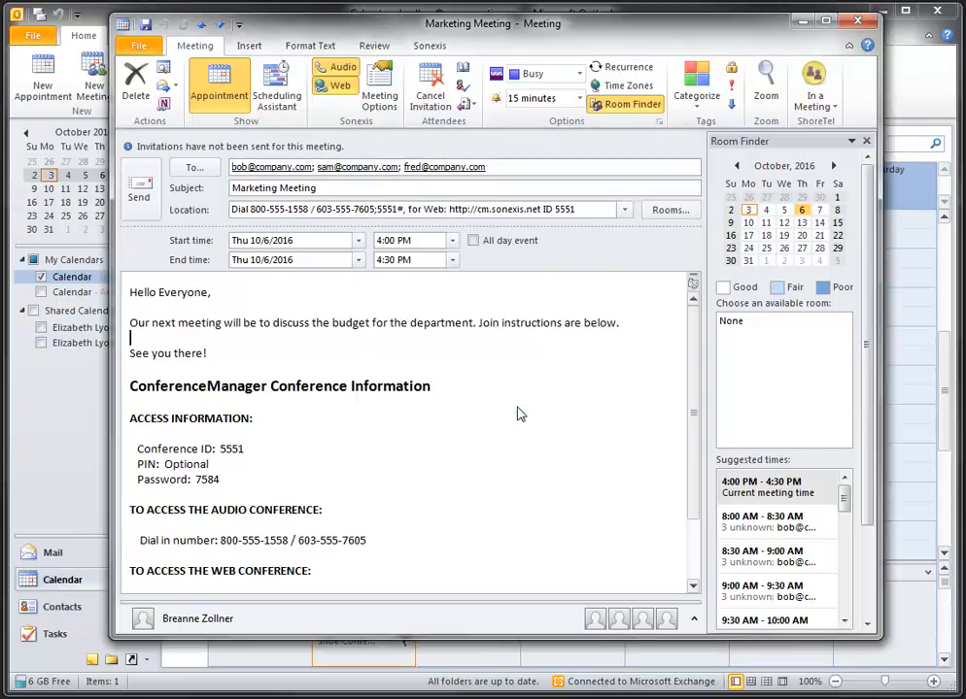
{"action": "left_click", "coordinate": [139, 198]}
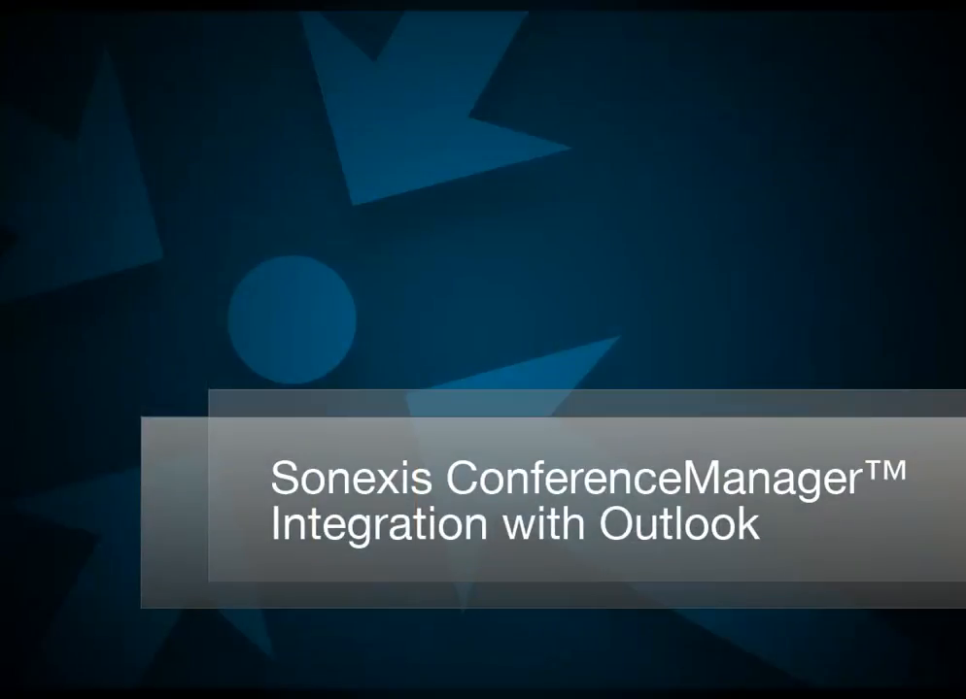